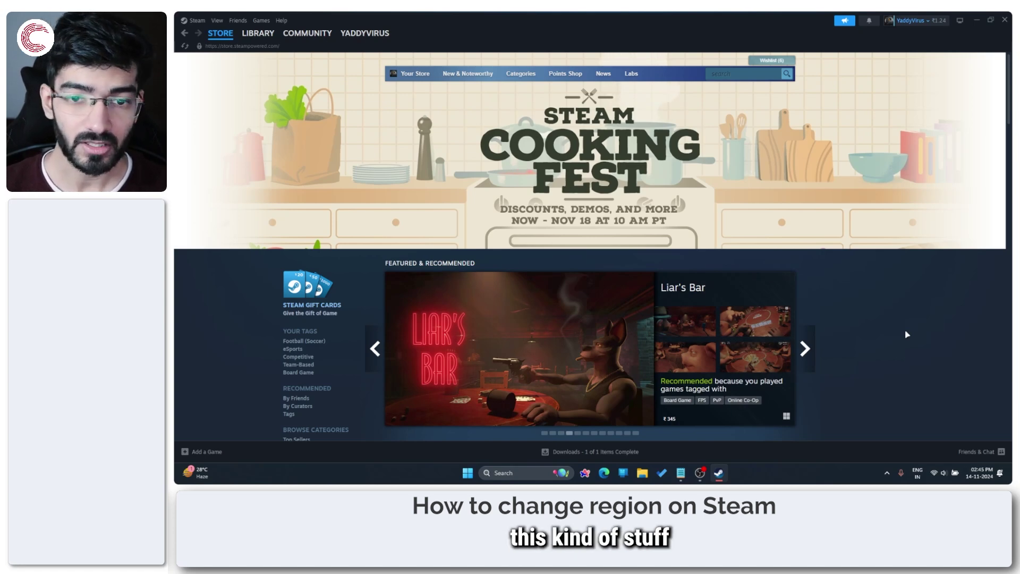
click(804, 348)
click(805, 348)
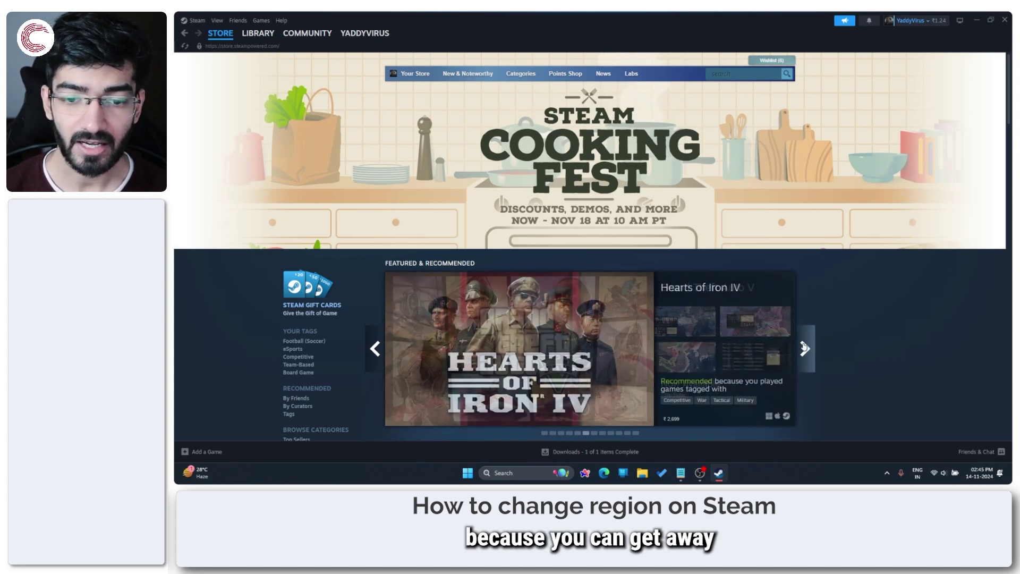
click(805, 348)
click(804, 348)
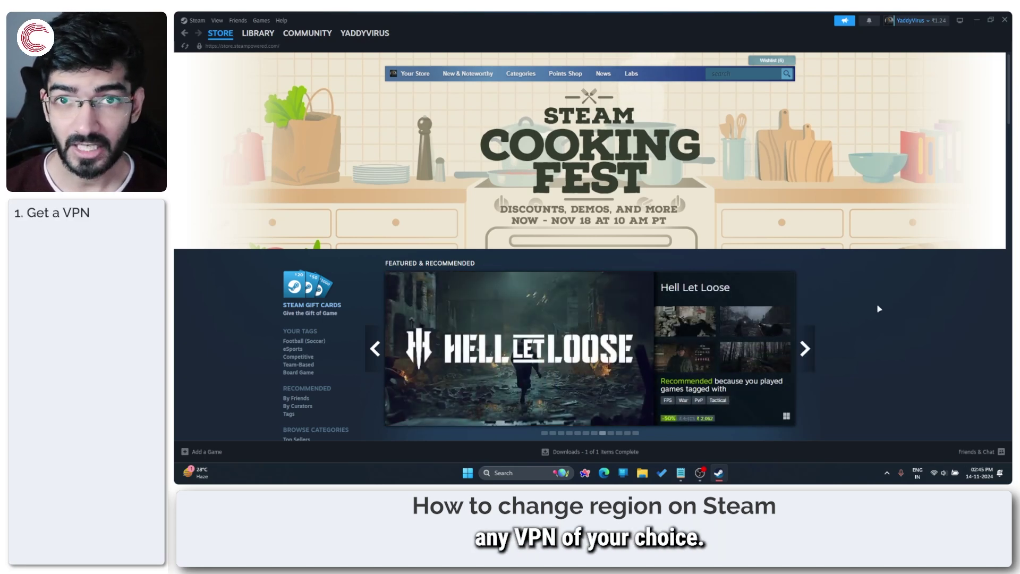
- Open Proton VPN at full size, dismiss its Black Friday offer and connect to a server with Quick Connect
key(alt+space)
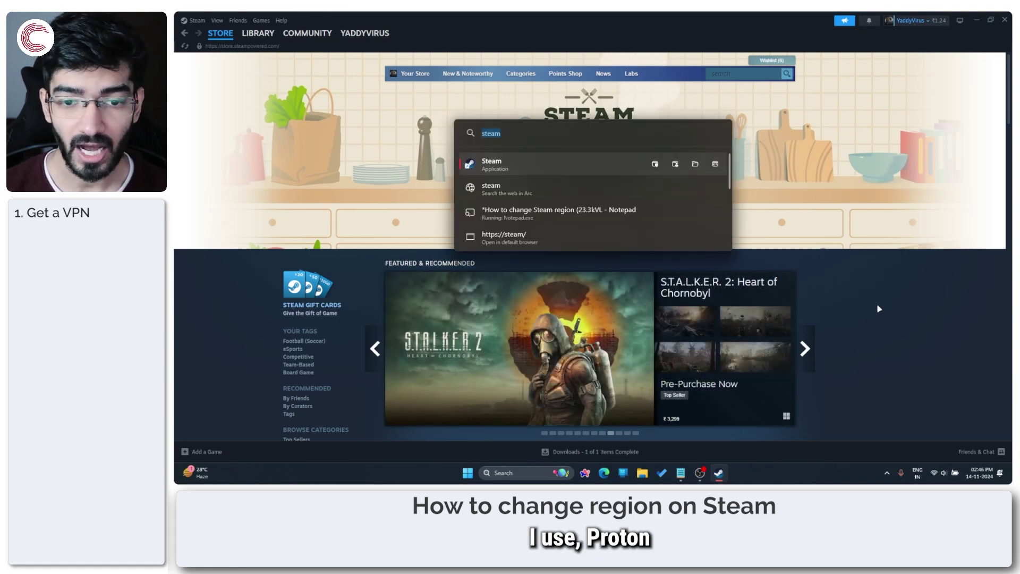
text(proto)
key(Return)
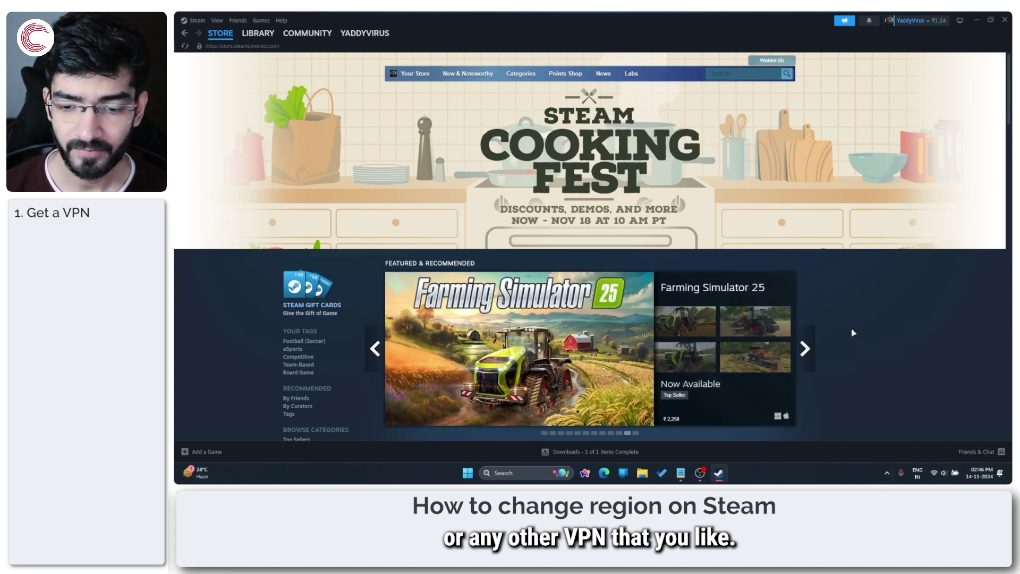
click(887, 473)
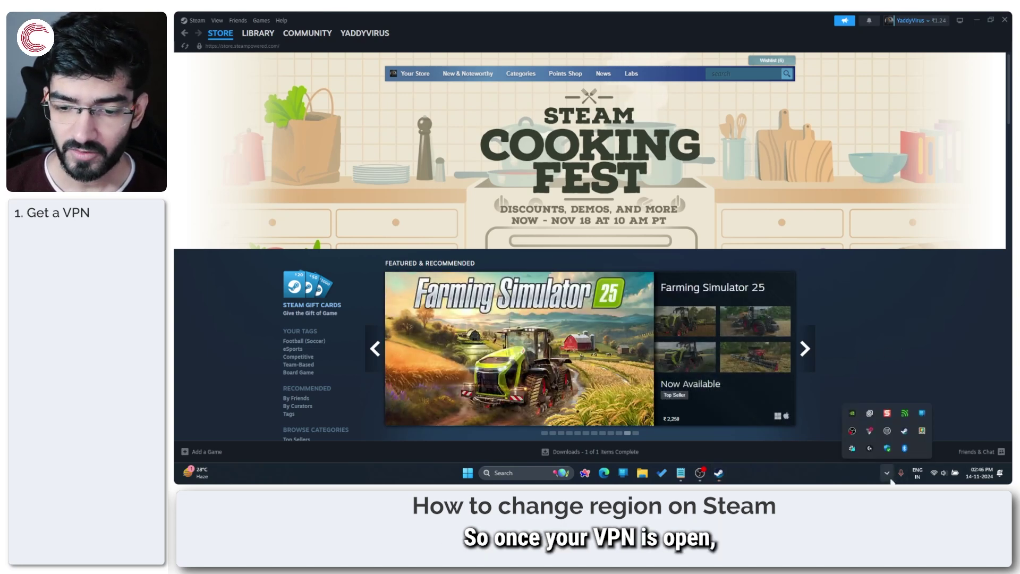
click(869, 428)
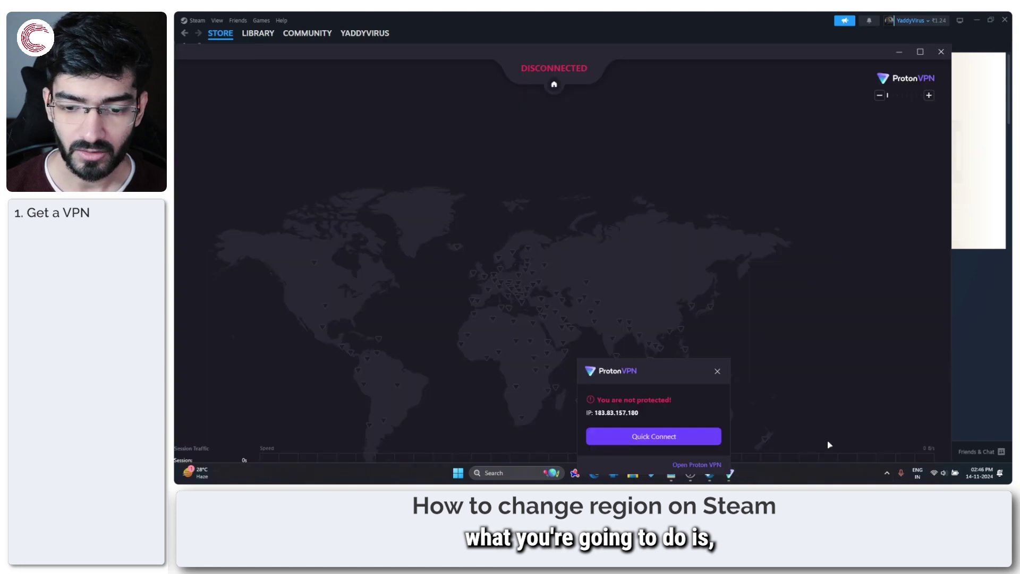
click(919, 53)
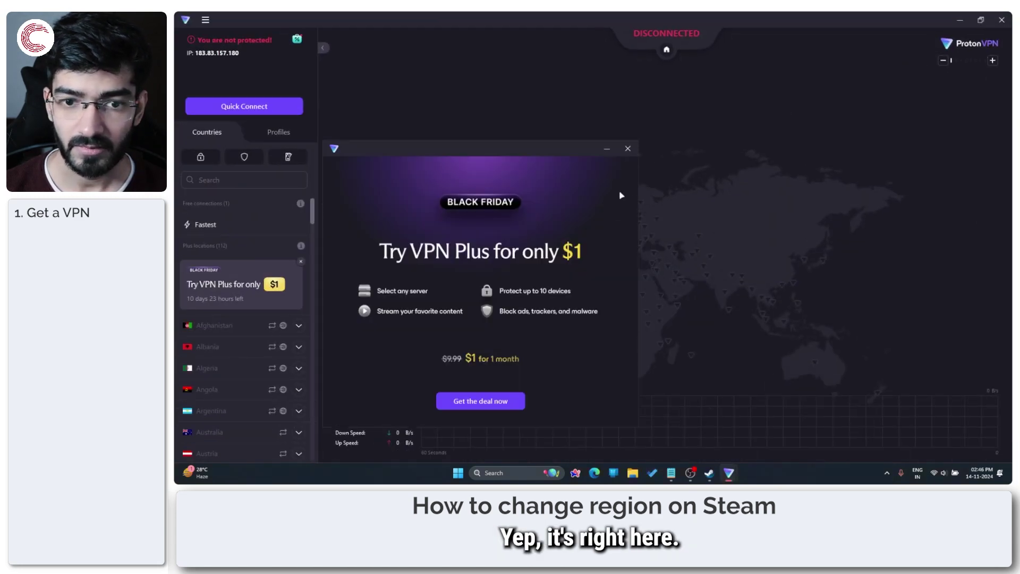
click(634, 151)
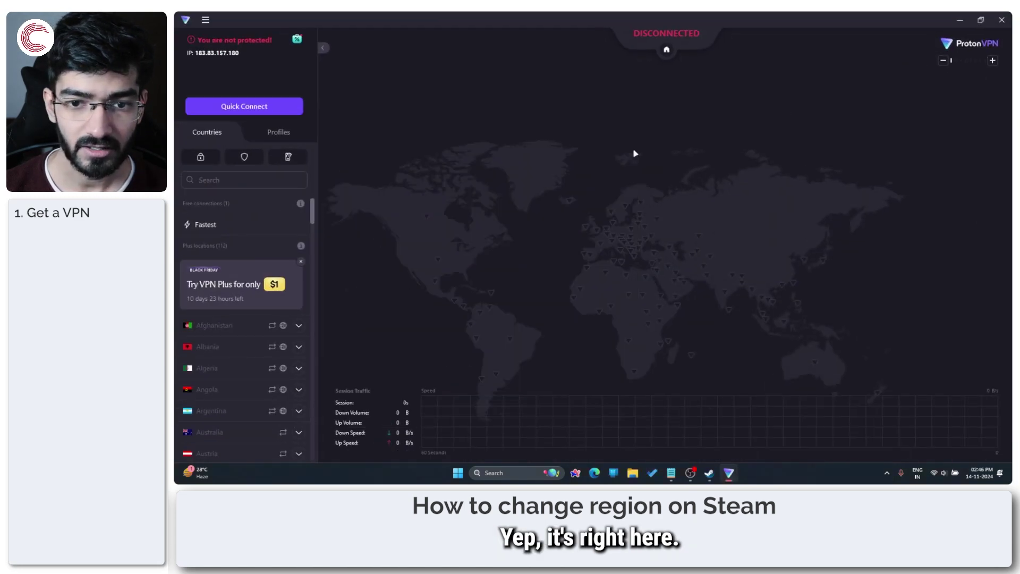
click(278, 108)
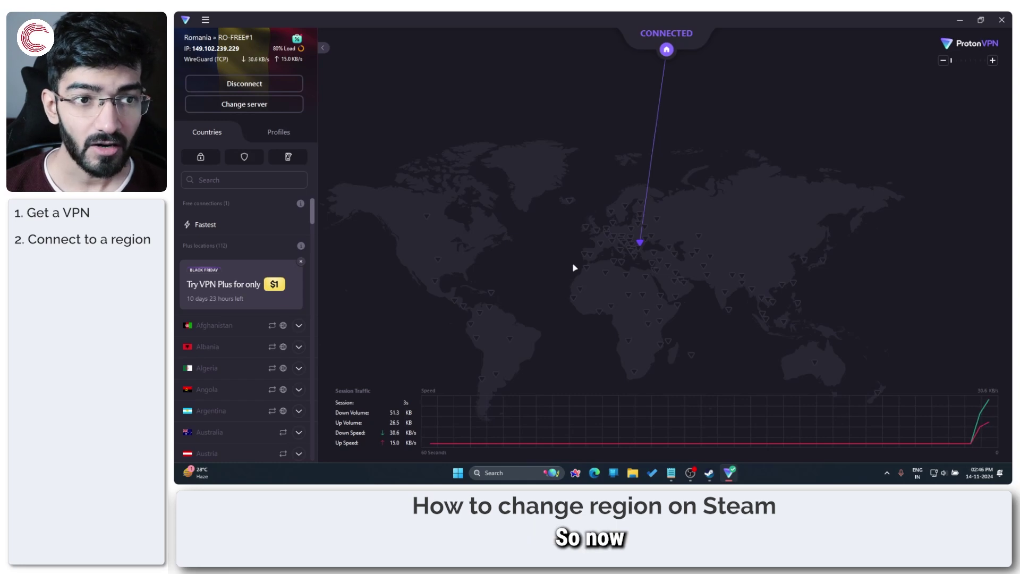
- Switch back to Steam, reload the store page and check the currency of the special offer prices
click(959, 20)
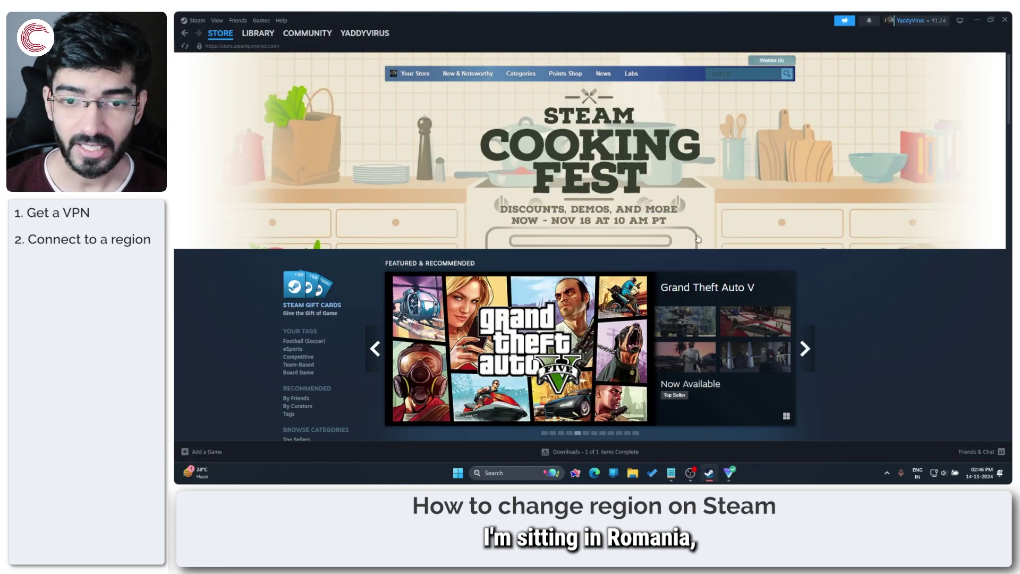
click(182, 47)
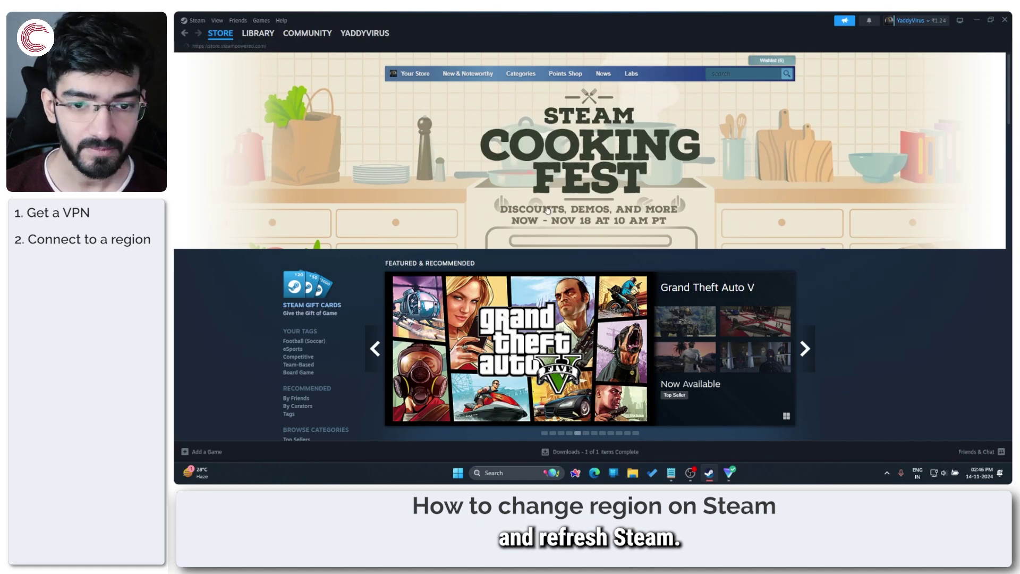
scroll(748, 225, down, 3)
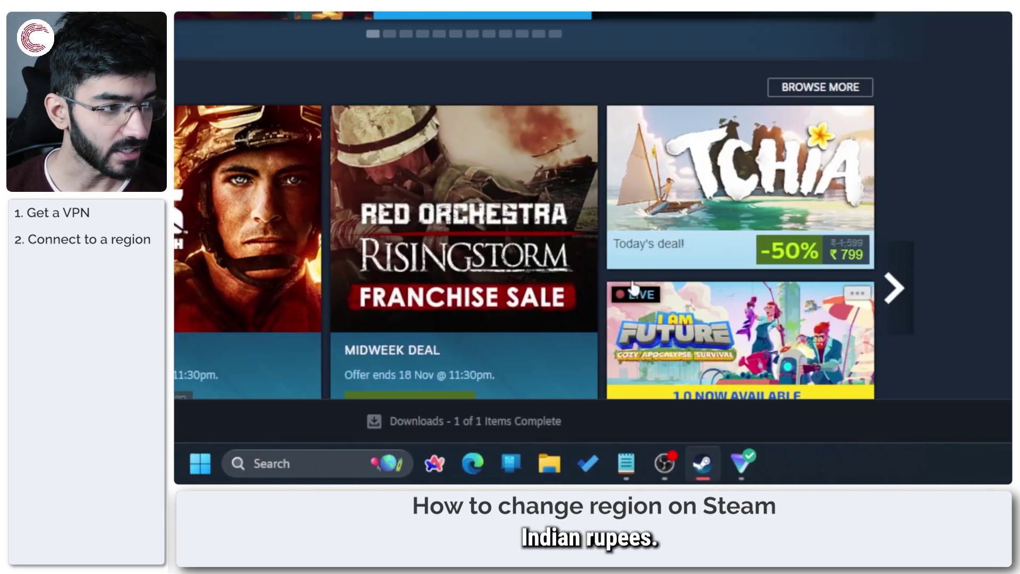
scroll(893, 264, up, 3)
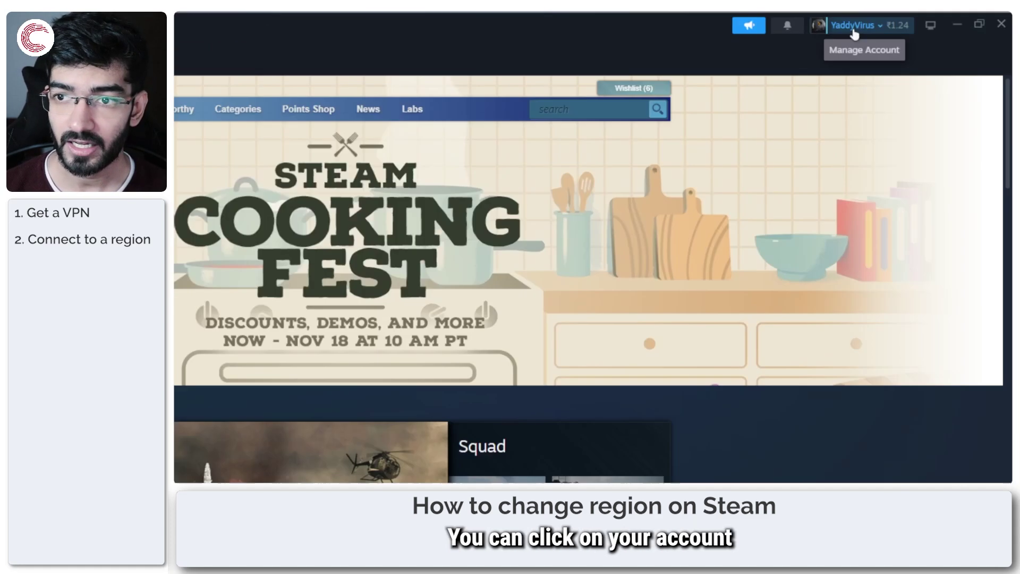
- Open the store country update page from the account details and read its notice about the country setting
click(910, 21)
click(806, 83)
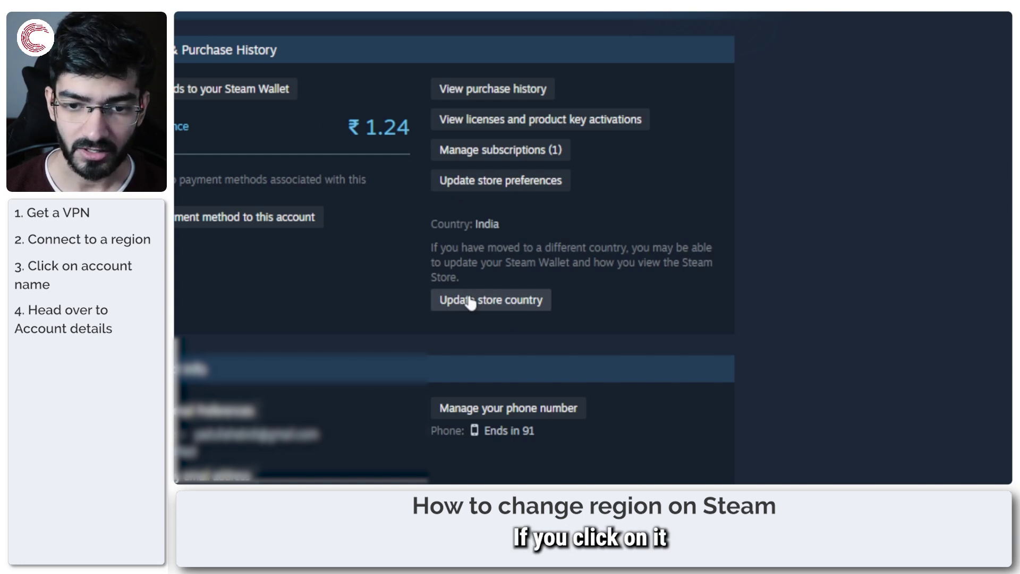
click(470, 302)
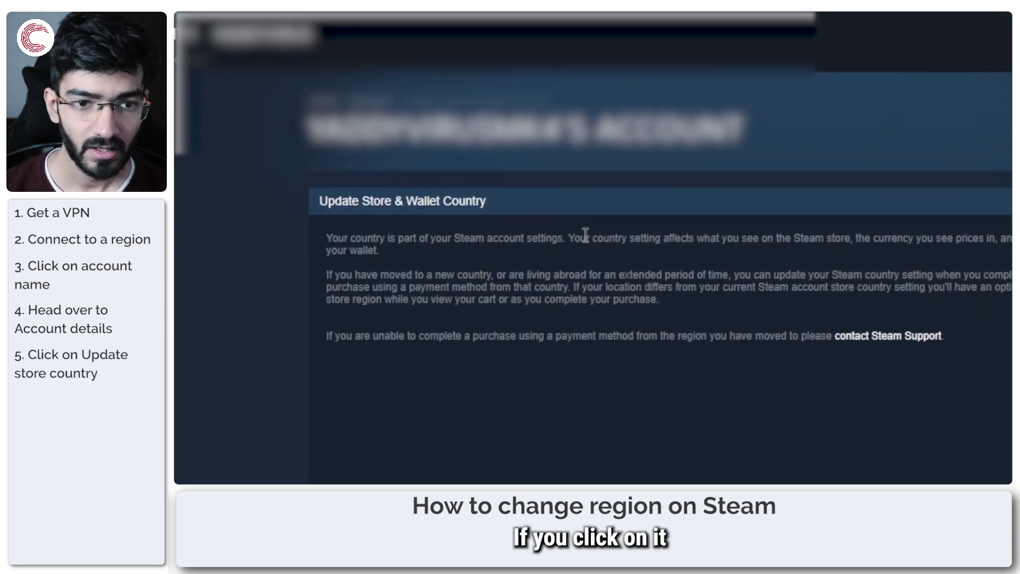
drag(396, 135, 513, 136)
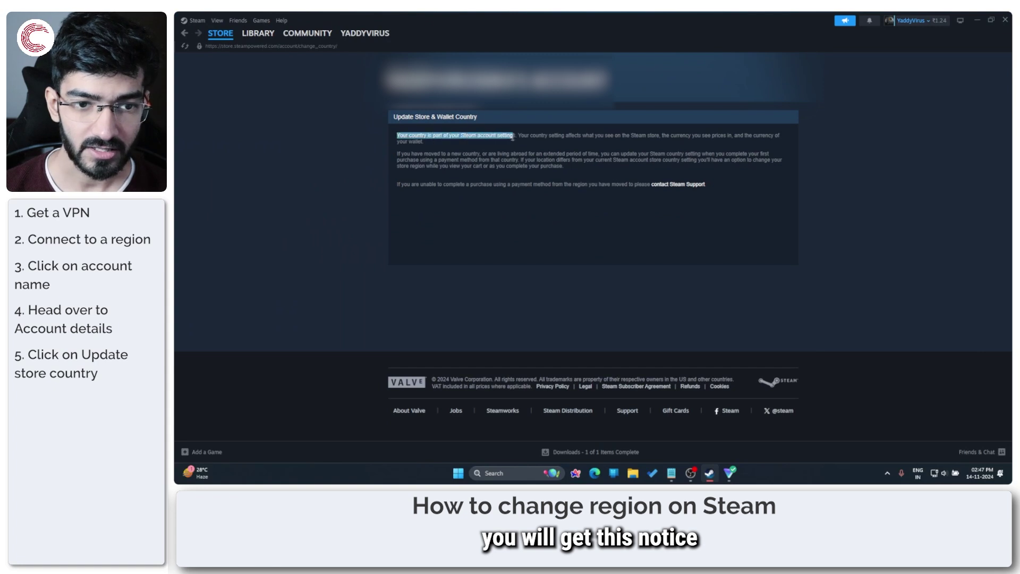
click(491, 141)
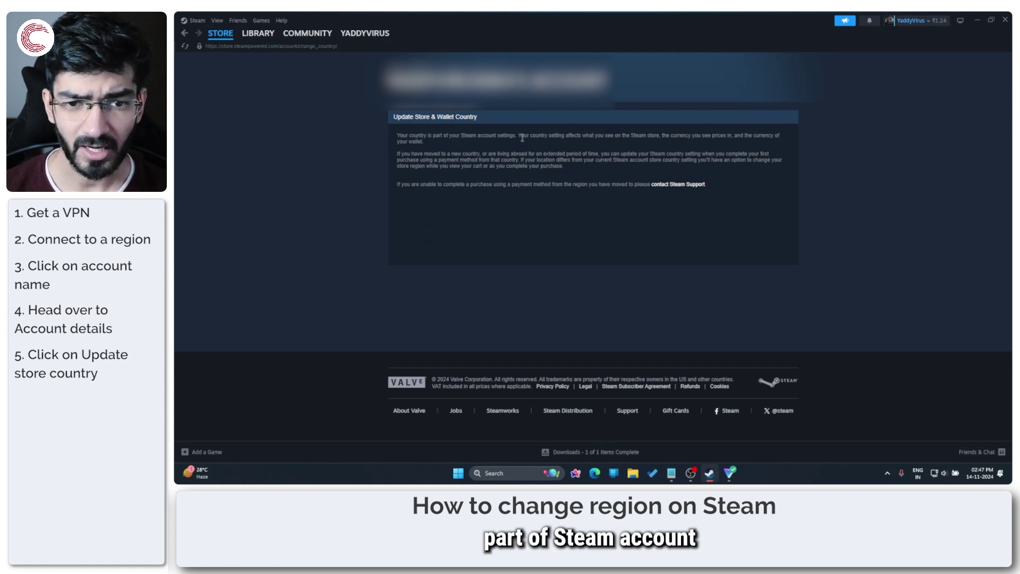
drag(522, 138, 652, 136)
click(664, 143)
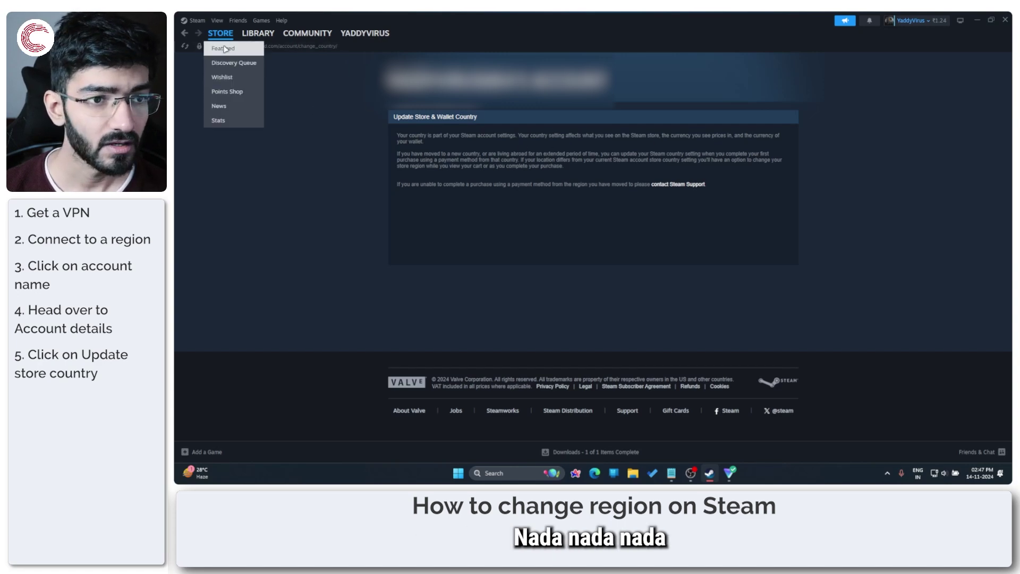
- Return to the featured store page and open the Six Days in Fallujah special offer
click(223, 46)
scroll(632, 176, down, 5)
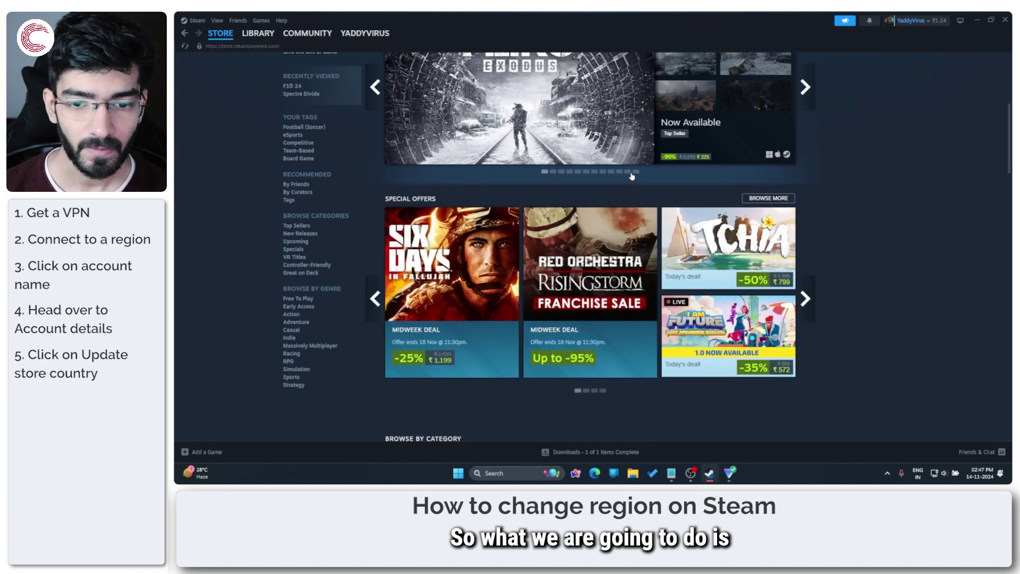
scroll(631, 177, down, 3)
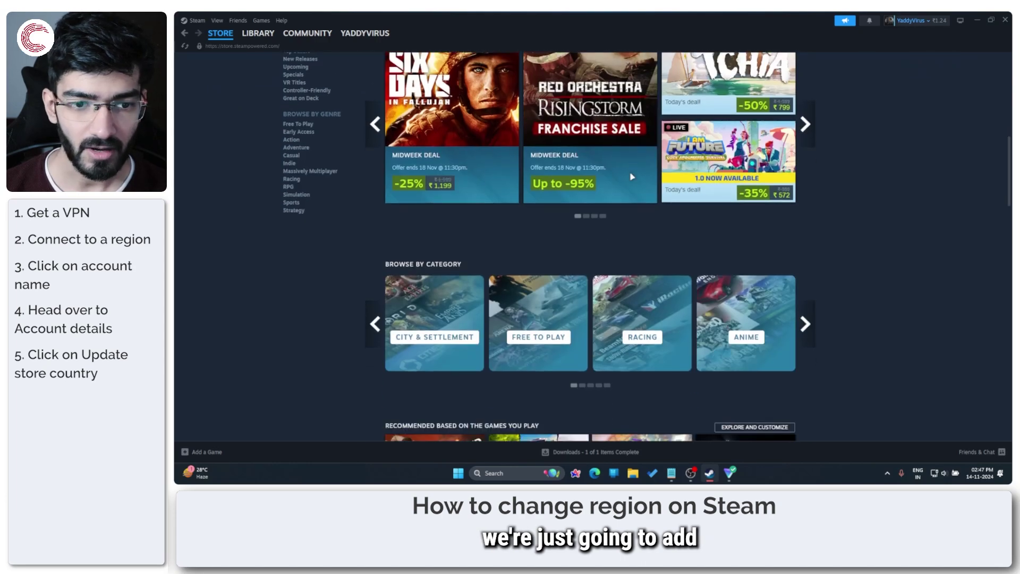
scroll(627, 170, up, 3)
scroll(620, 159, down, 5)
scroll(621, 159, down, 3)
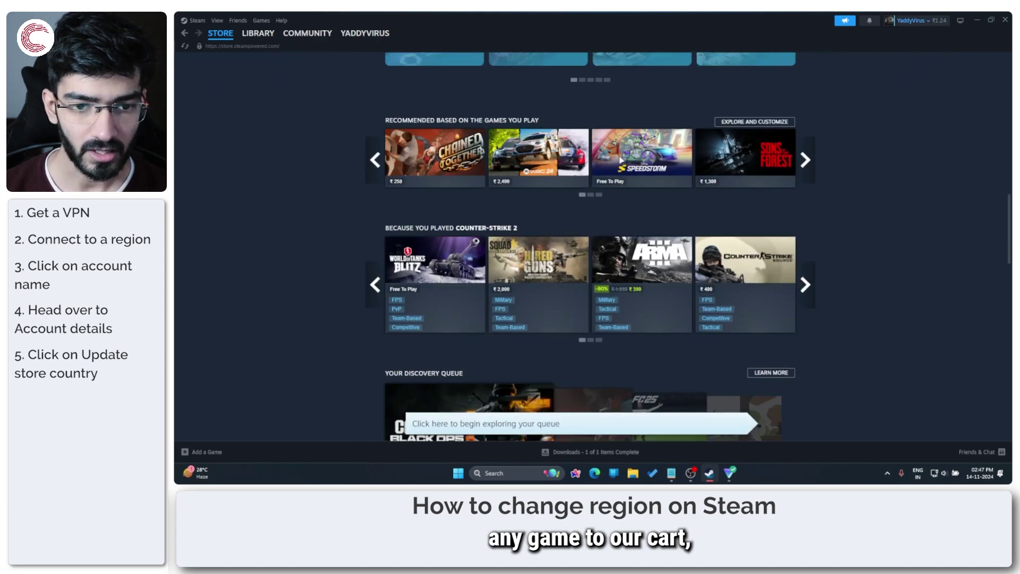
scroll(478, 254, up, 9)
mouse_move(453, 272)
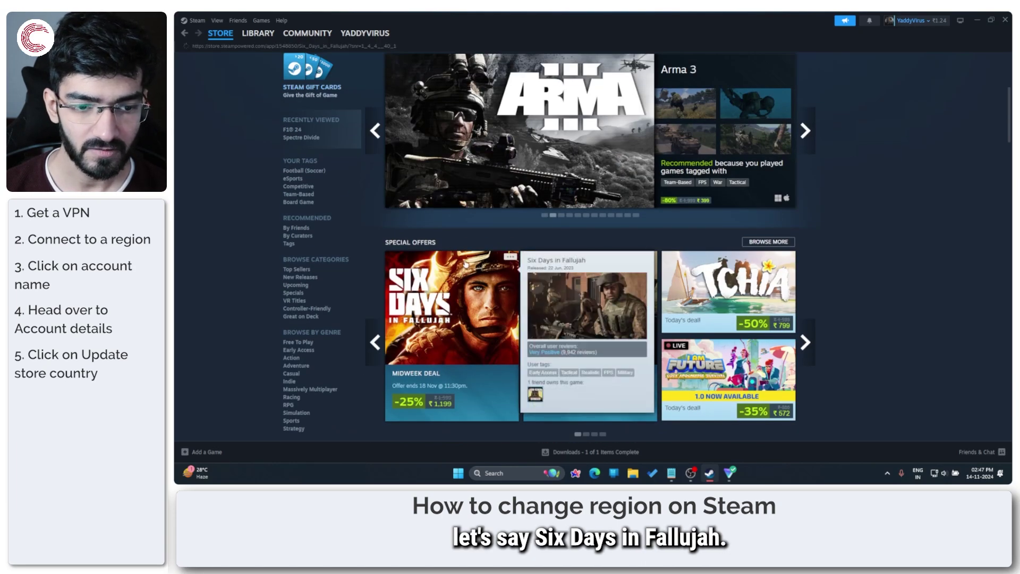
click(467, 263)
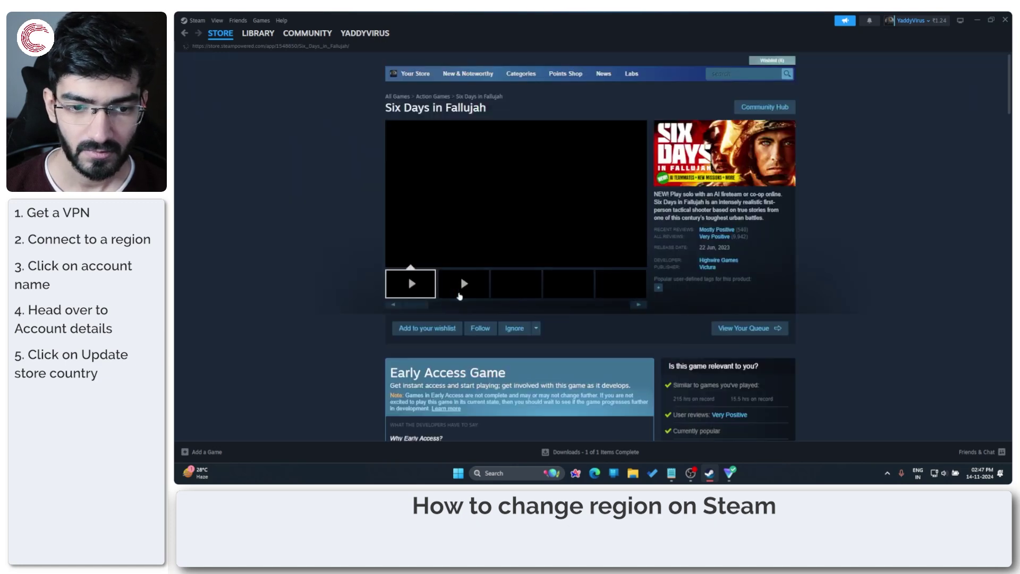
- Add Six Days in Fallujah to the cart and remove the duplicate copy from the shopping cart
scroll(677, 257, down, 3)
scroll(676, 257, down, 2)
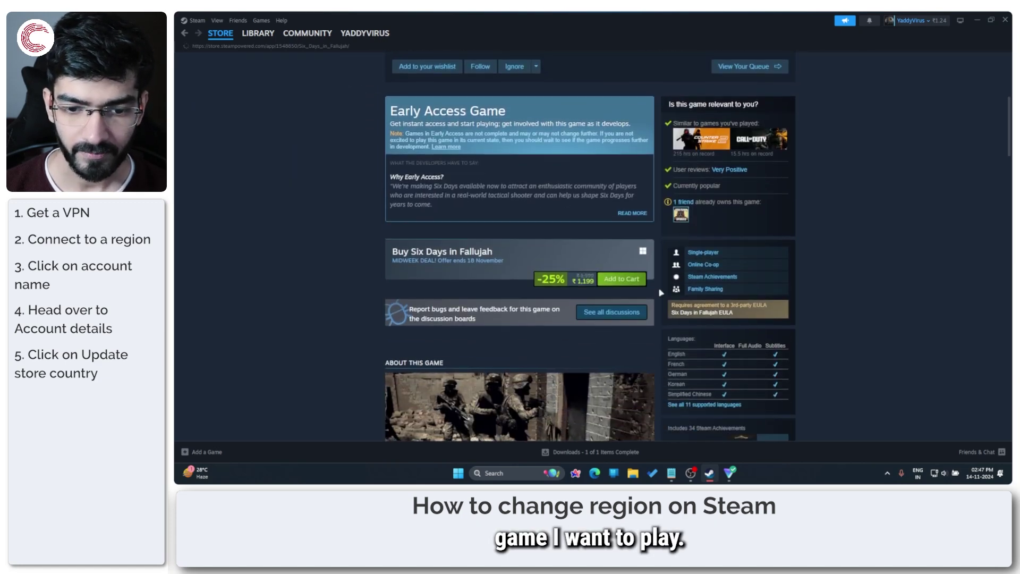
click(617, 284)
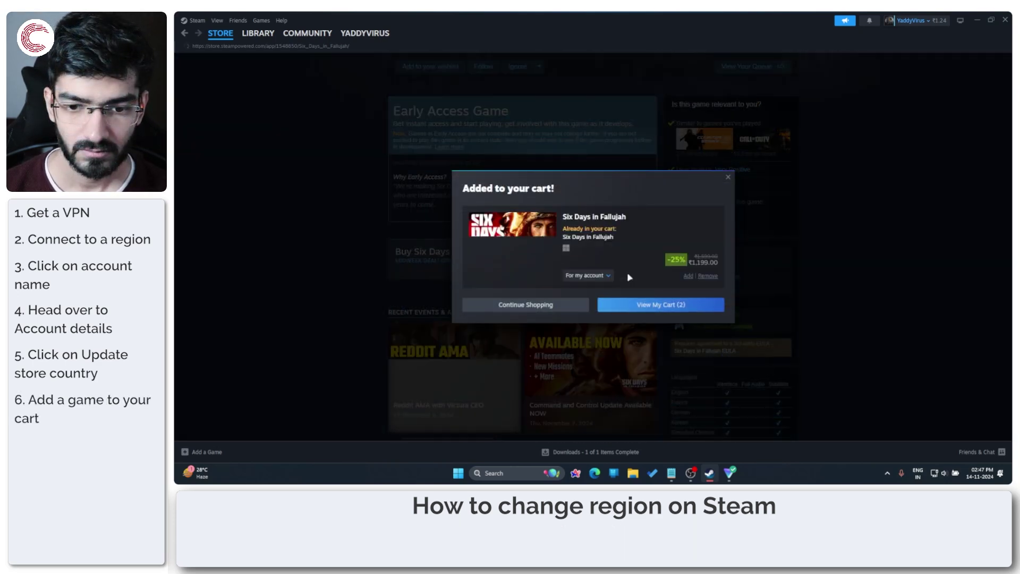
click(657, 306)
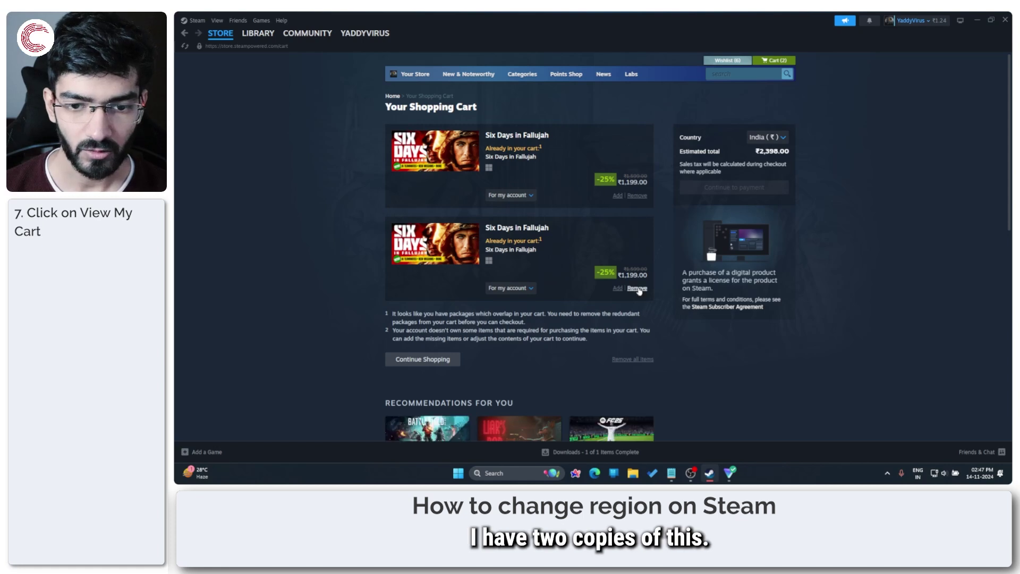
click(638, 288)
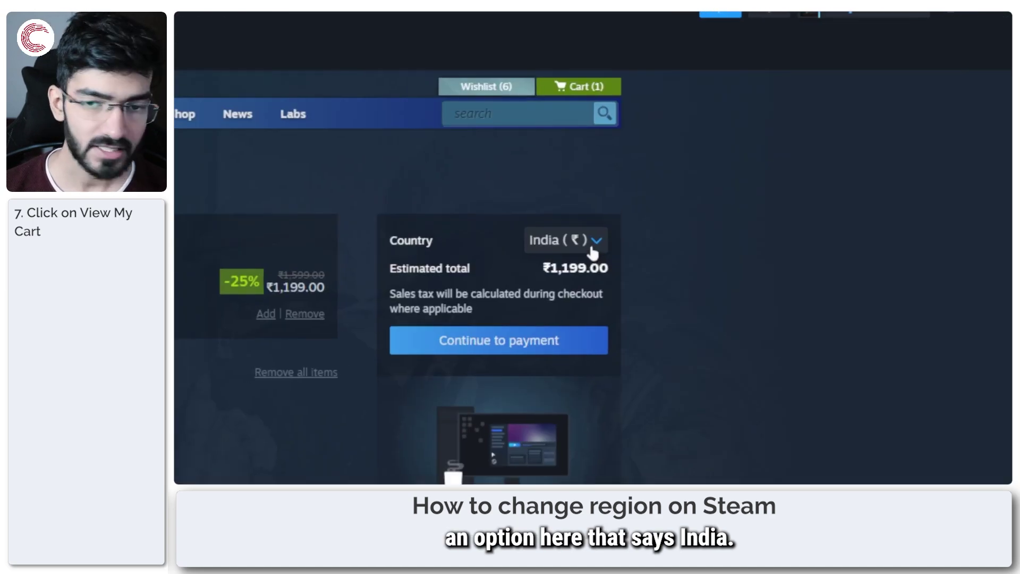
- Select Romania (€) as the cart's country and read the terms on wallet conversion and further country changes
click(594, 243)
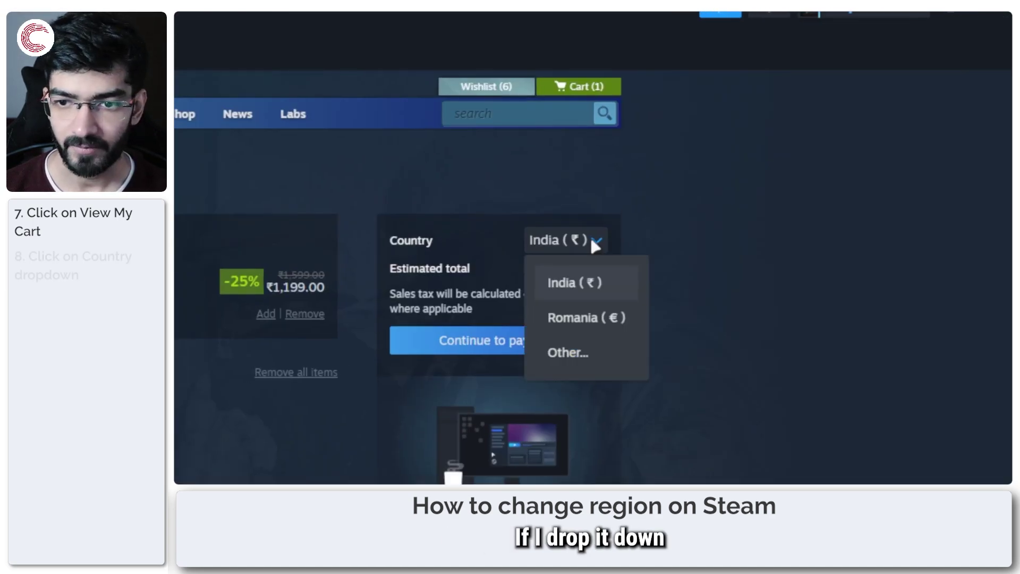
click(580, 329)
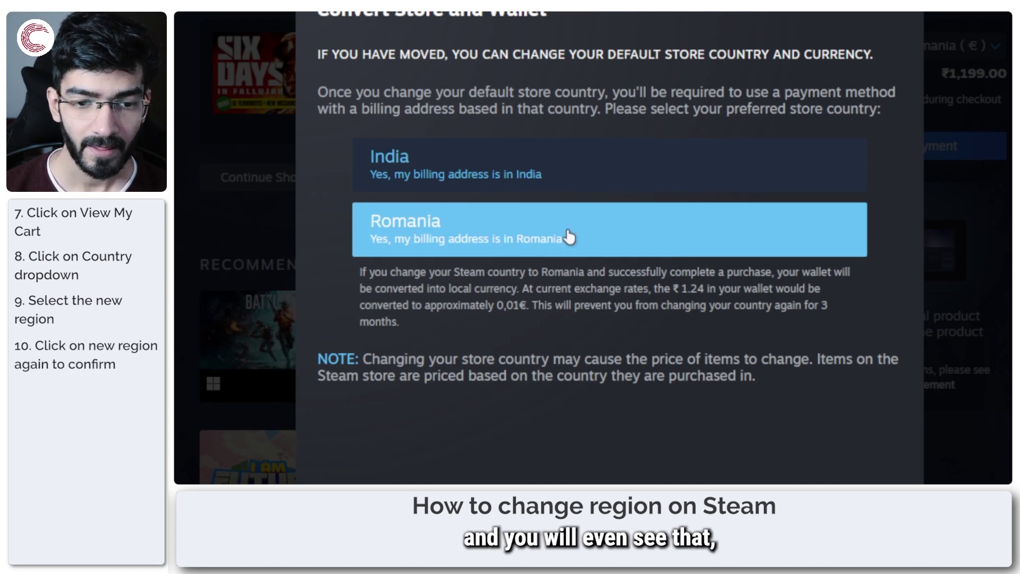
drag(538, 287, 740, 288)
click(754, 290)
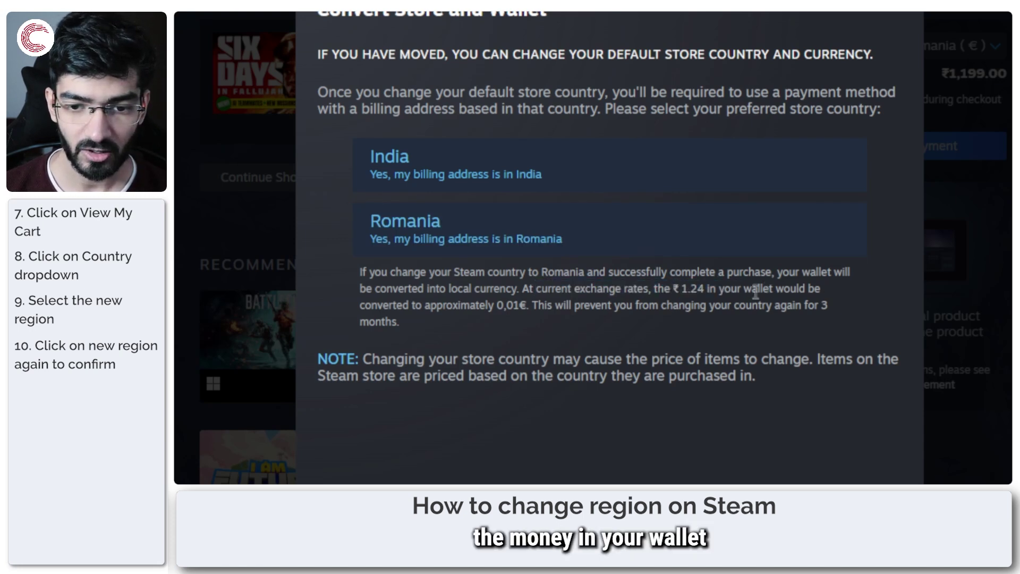
drag(538, 308, 532, 309)
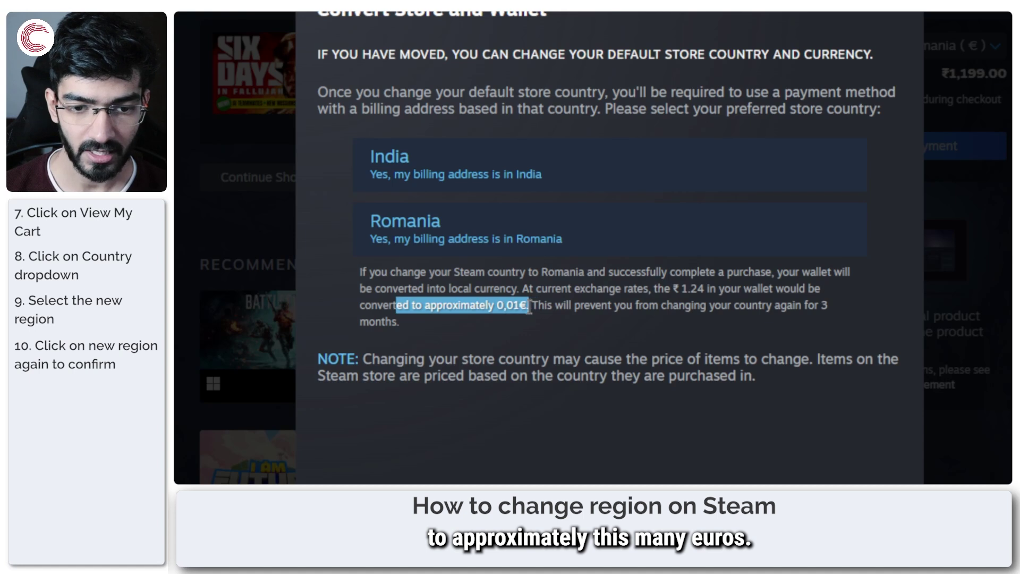
drag(539, 308, 796, 320)
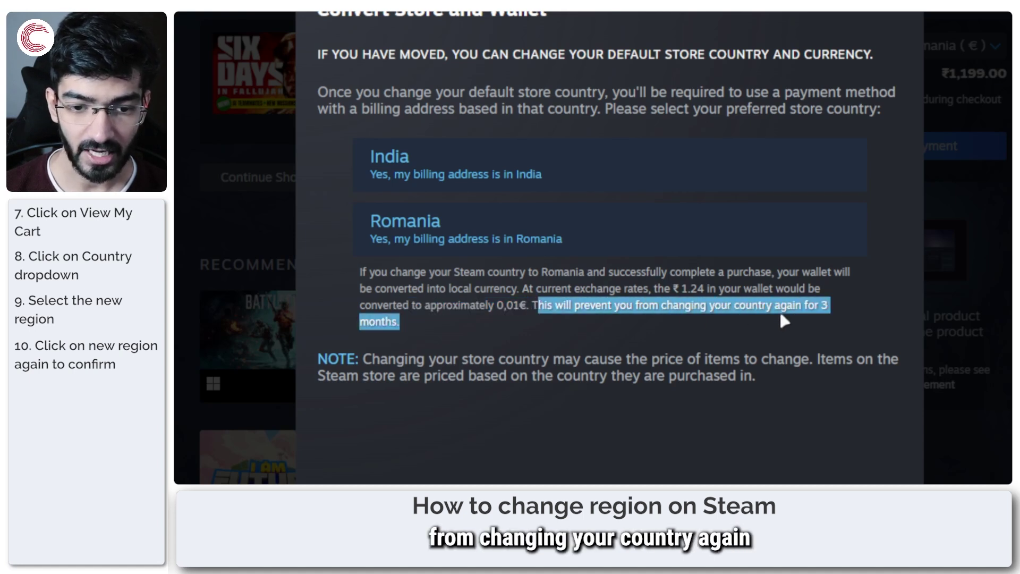
click(780, 314)
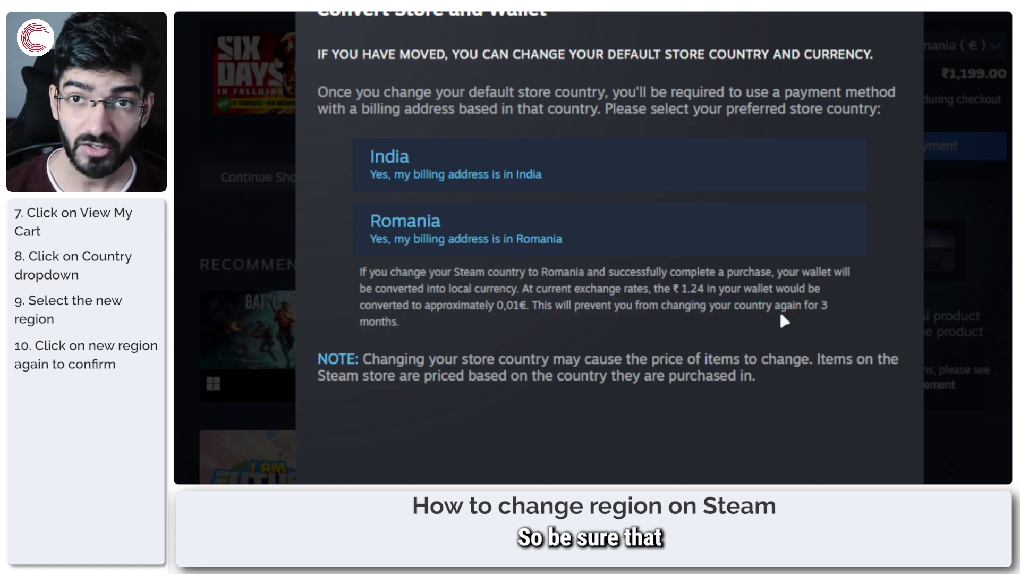